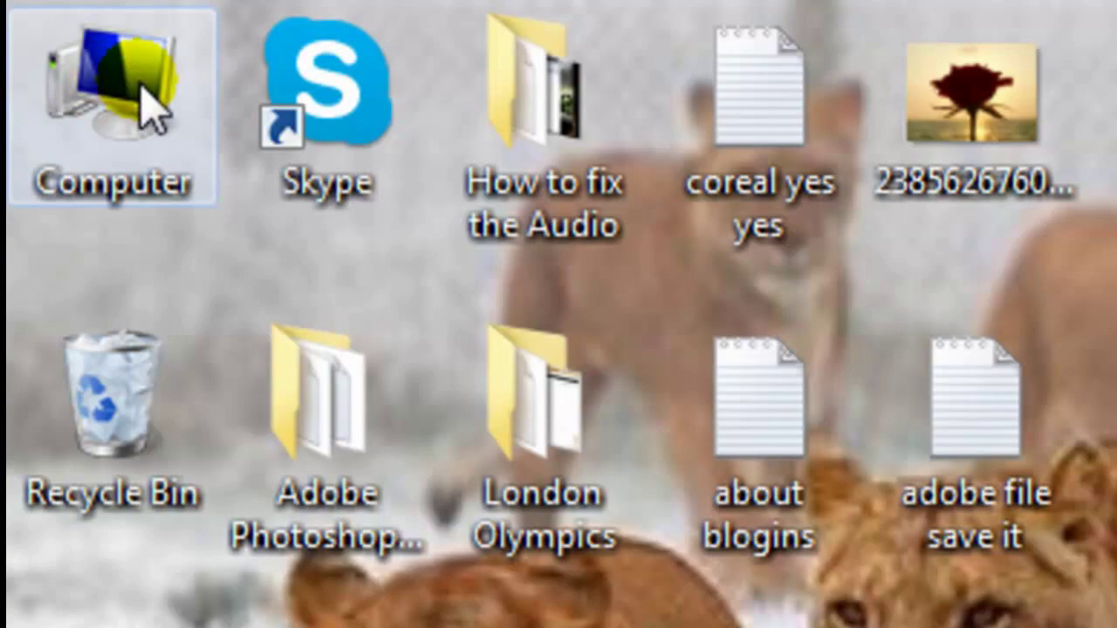
Set Device Installation Settings to 'Yes, do this automatically' via System Properties' Hardware tab
right_click(152, 109)
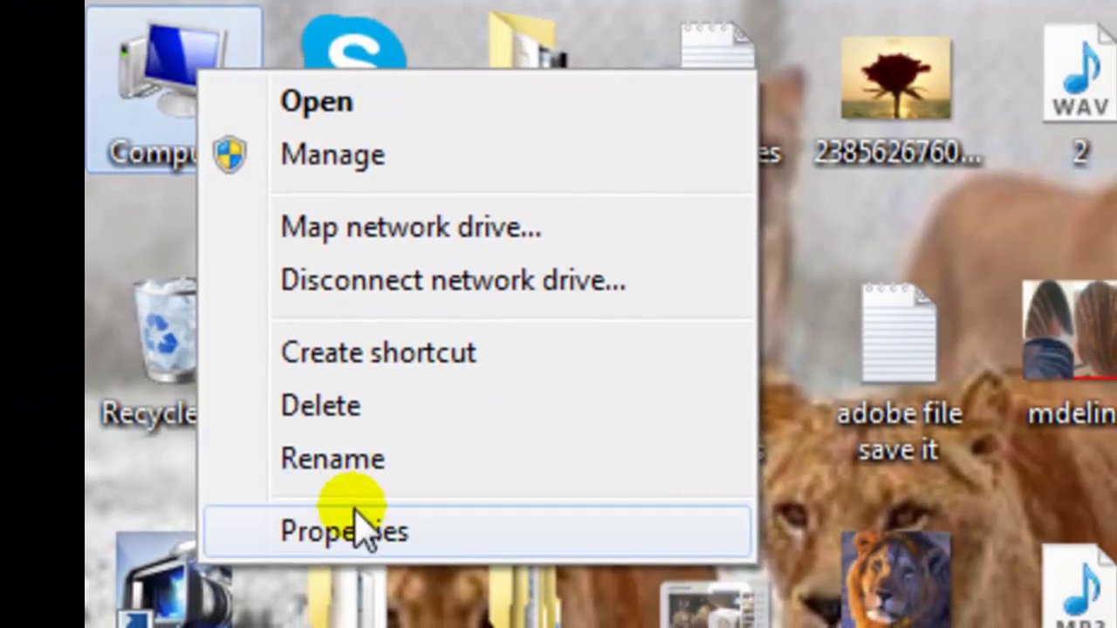
left_click(356, 532)
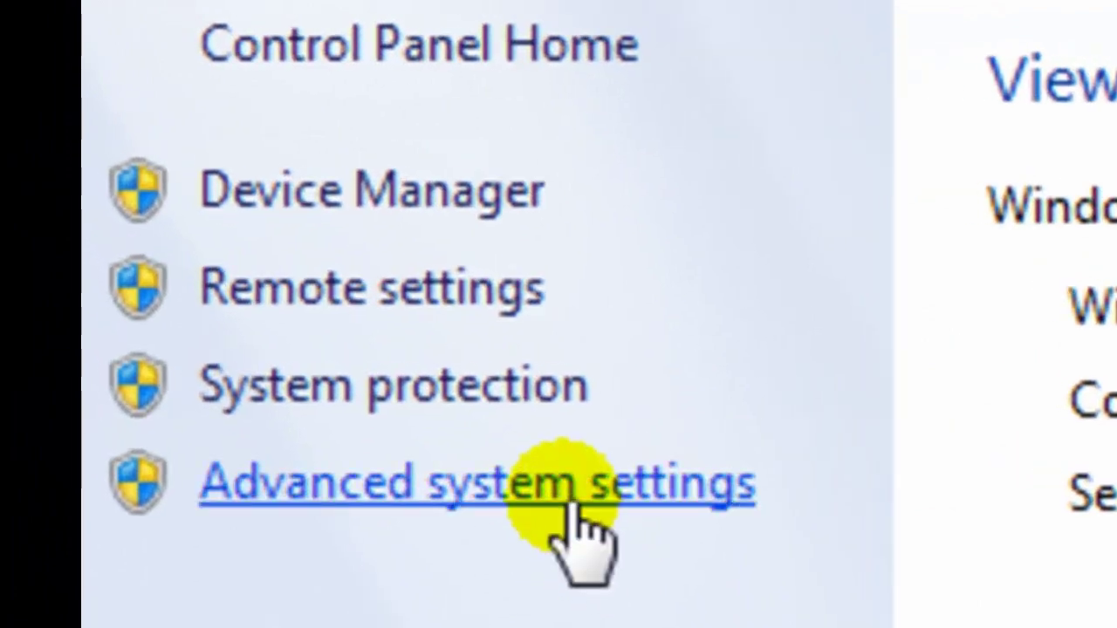
left_click(573, 504)
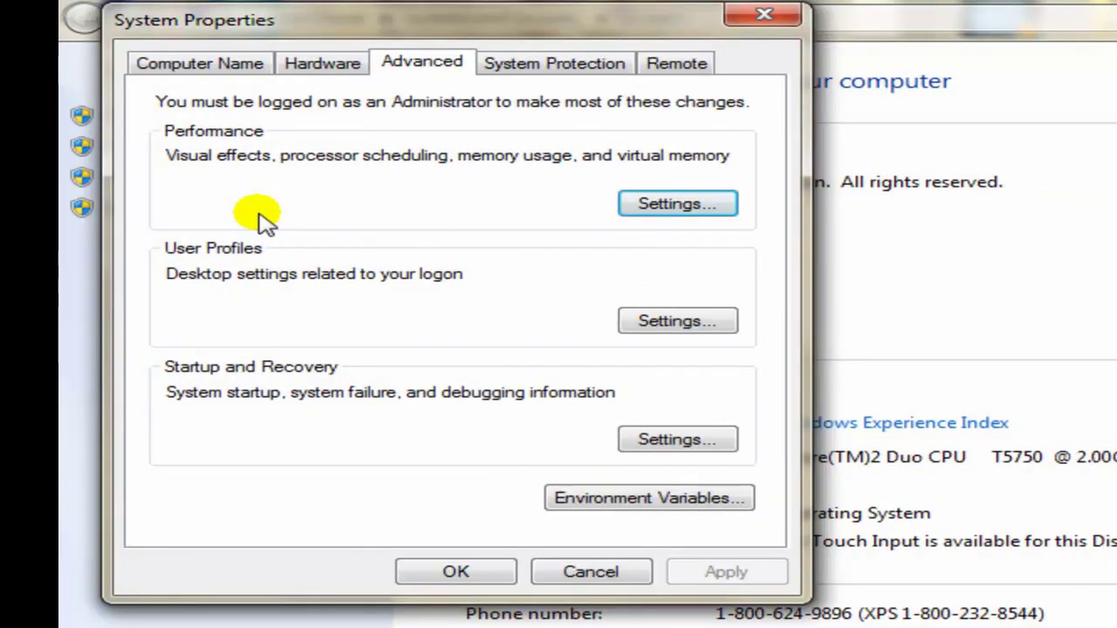
left_click(322, 65)
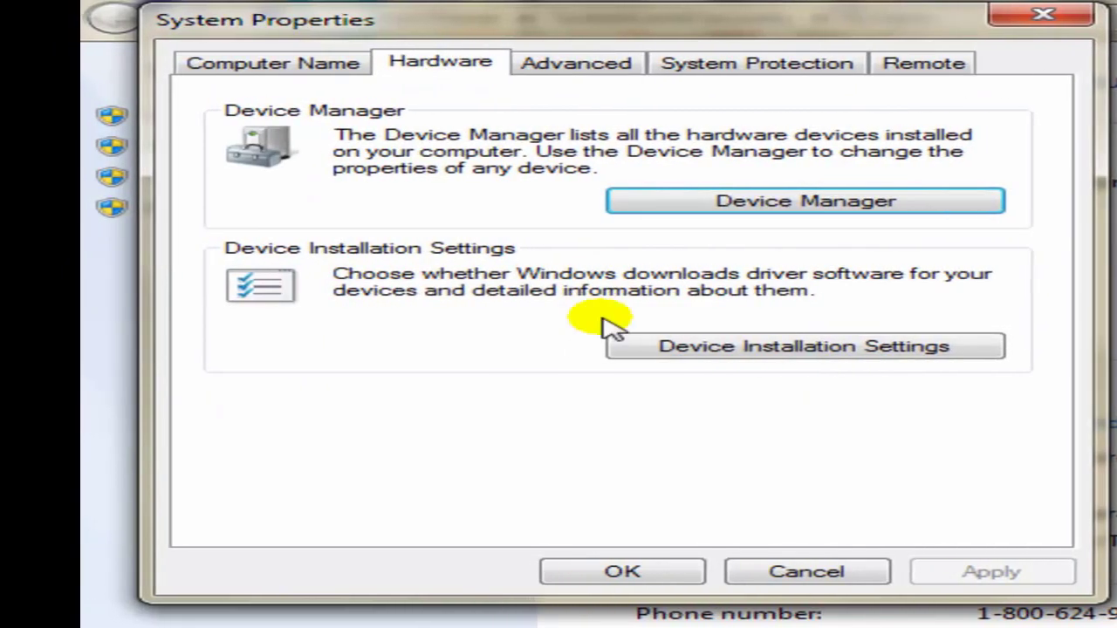
left_click(741, 356)
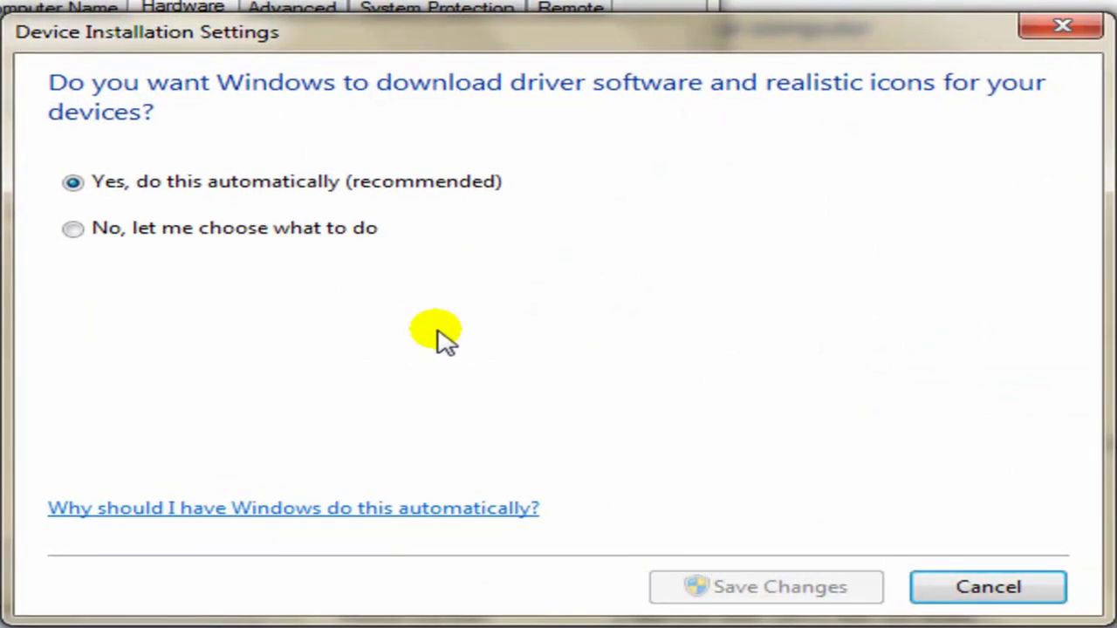
left_click(73, 230)
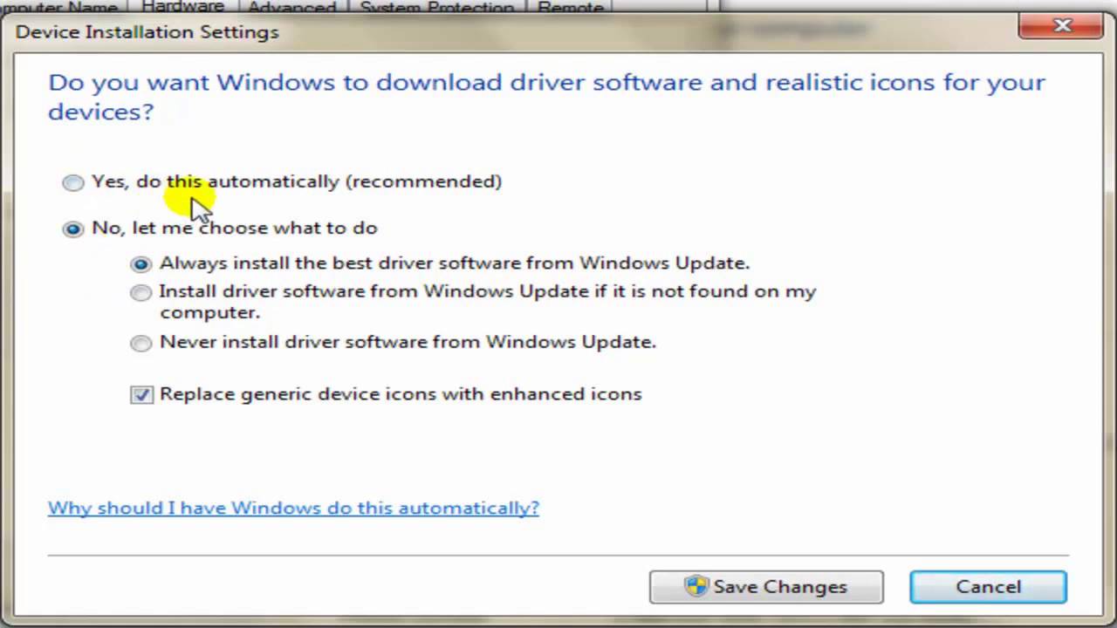
left_click(78, 184)
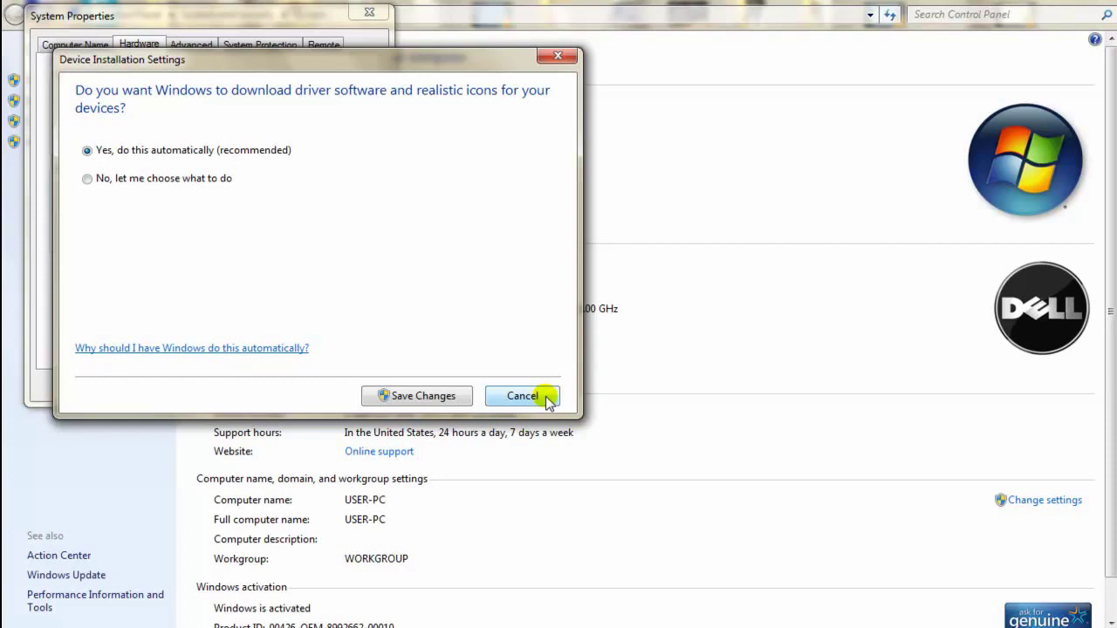
Close System Properties and expand Sound, video and game controllers in Computer Management's Device Manager
left_click(534, 398)
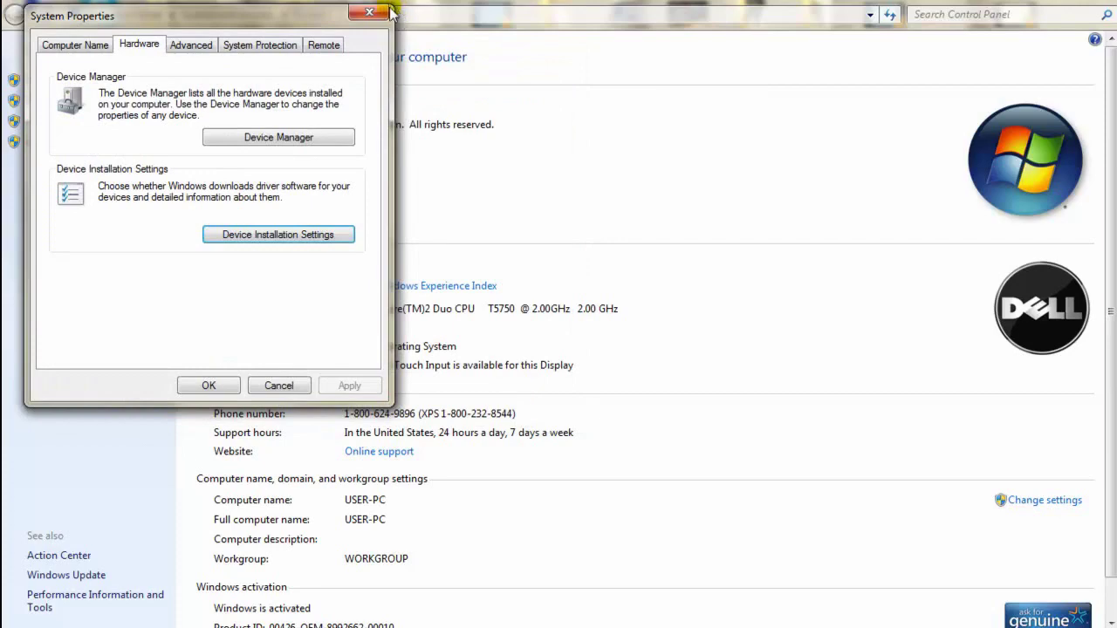
left_click(383, 11)
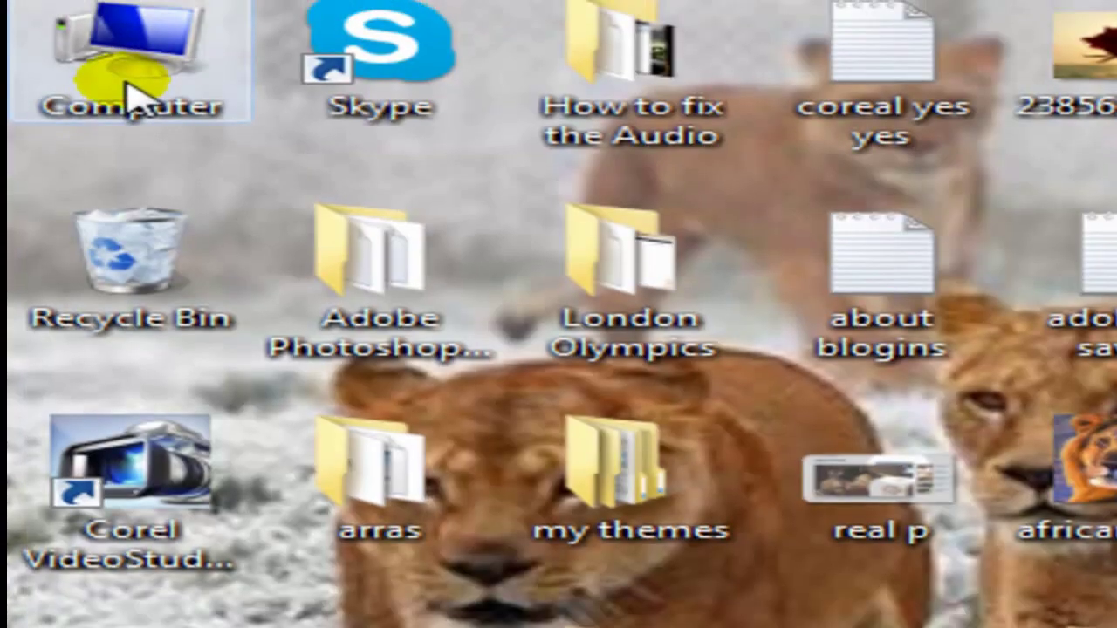
right_click(131, 98)
left_click(325, 179)
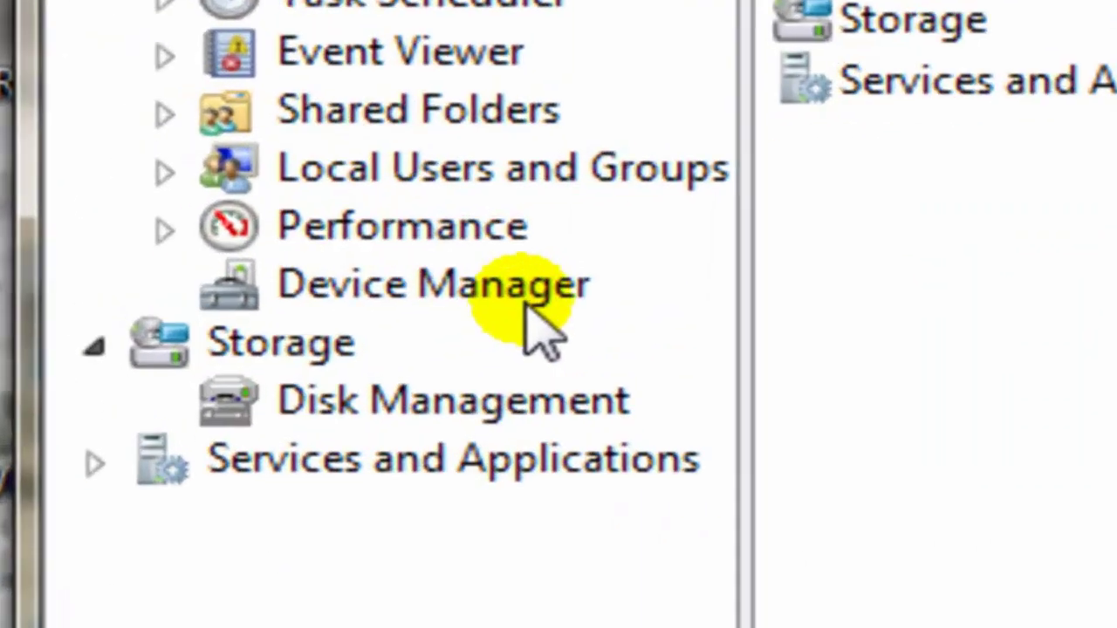
left_click(171, 251)
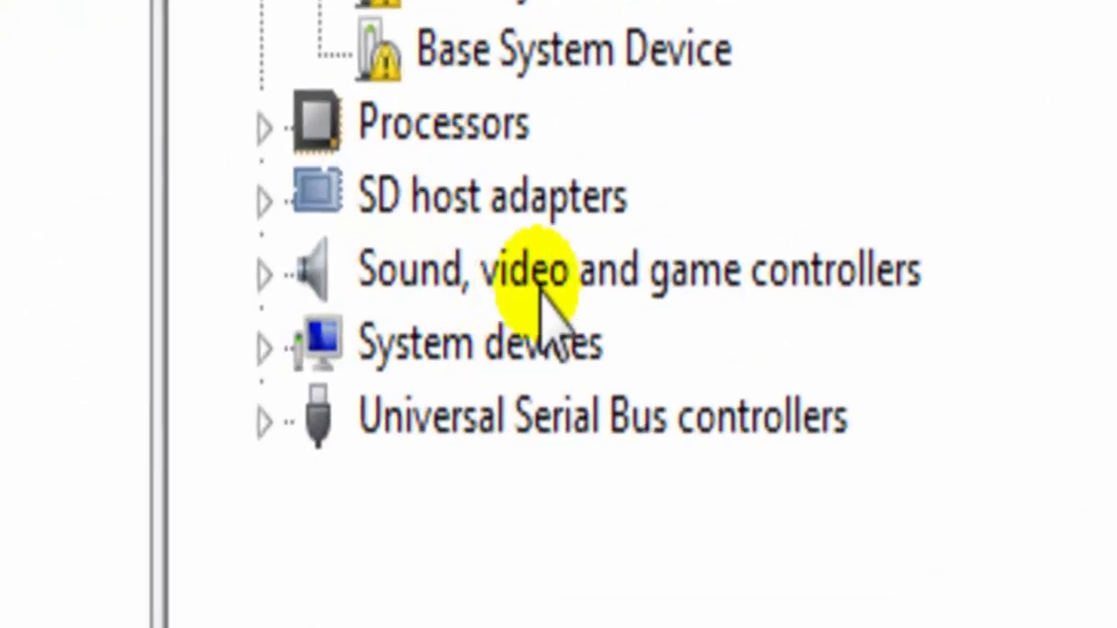
left_click(276, 276)
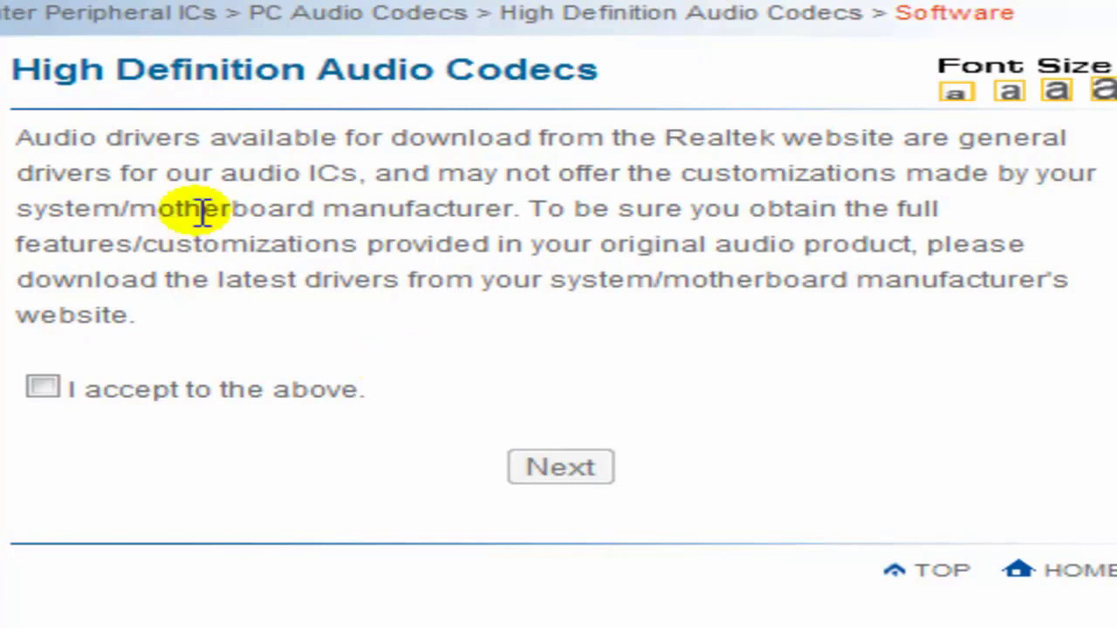
Tick 'I accept to the above' on Realtek's High Definition Audio Codecs page
left_click(54, 397)
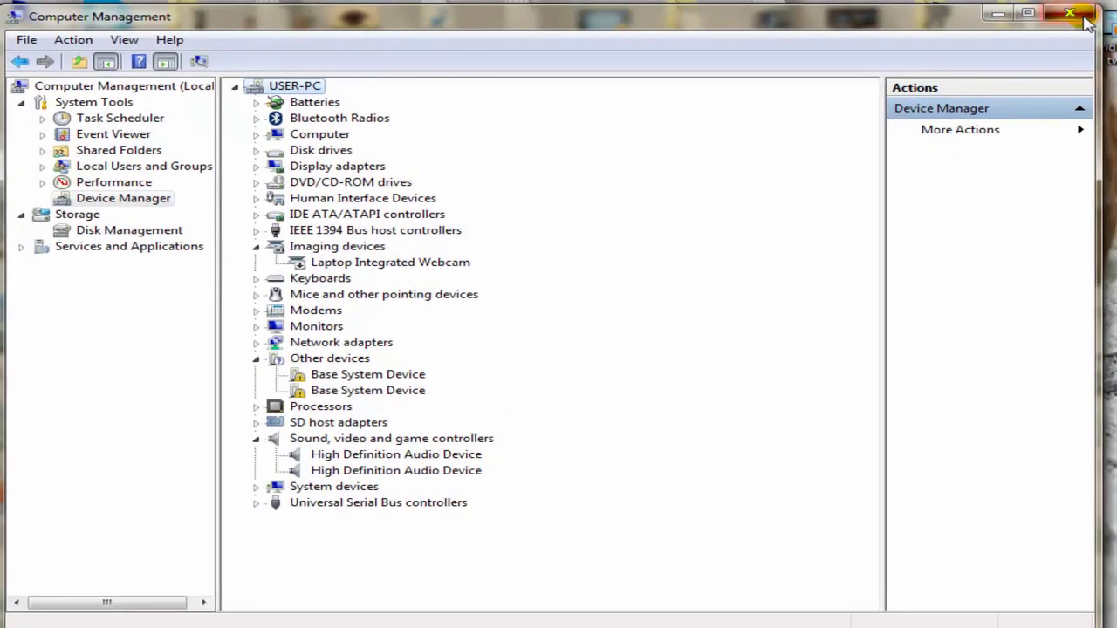
Close Computer Management and open the Computer's Properties system information window
left_click(1070, 14)
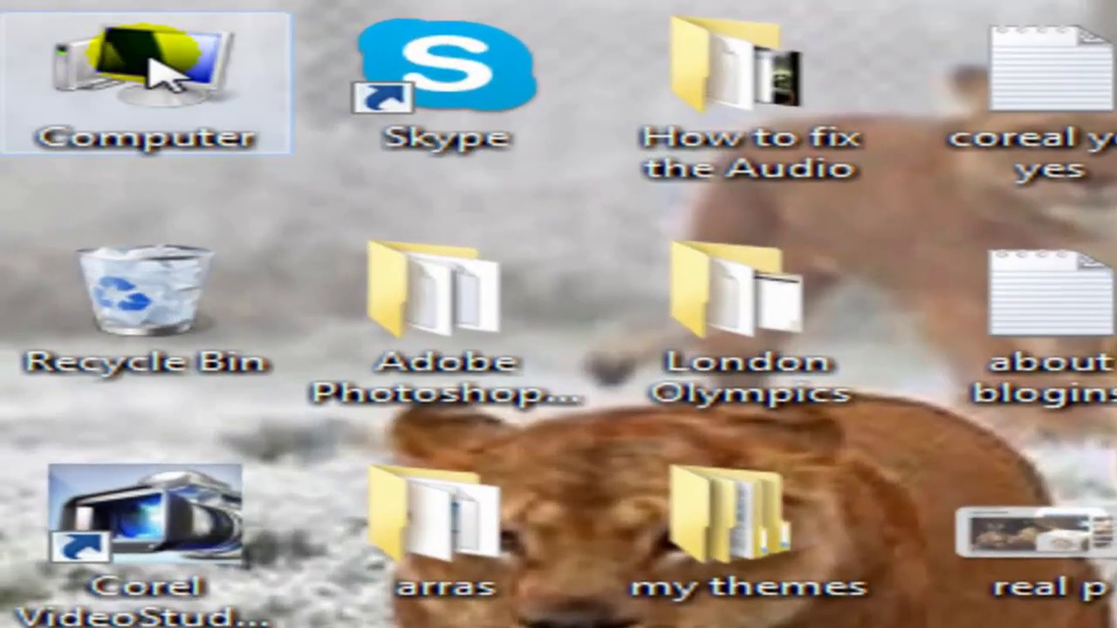
right_click(214, 98)
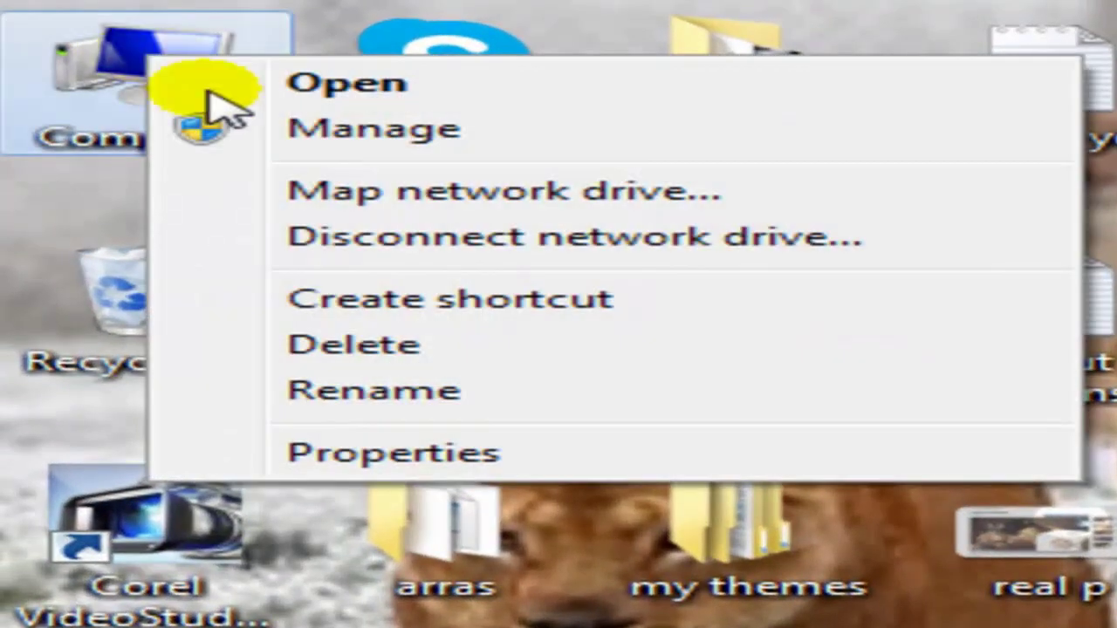
left_click(444, 450)
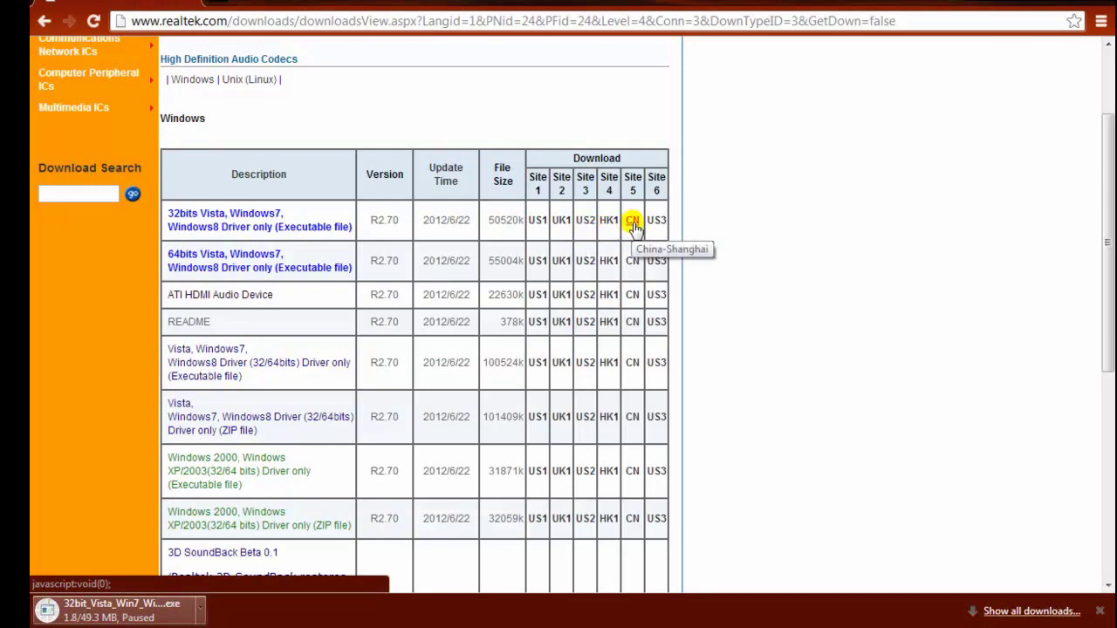
Start the 32-bit Realtek driver download from the CN link, then pause it
left_click(633, 222)
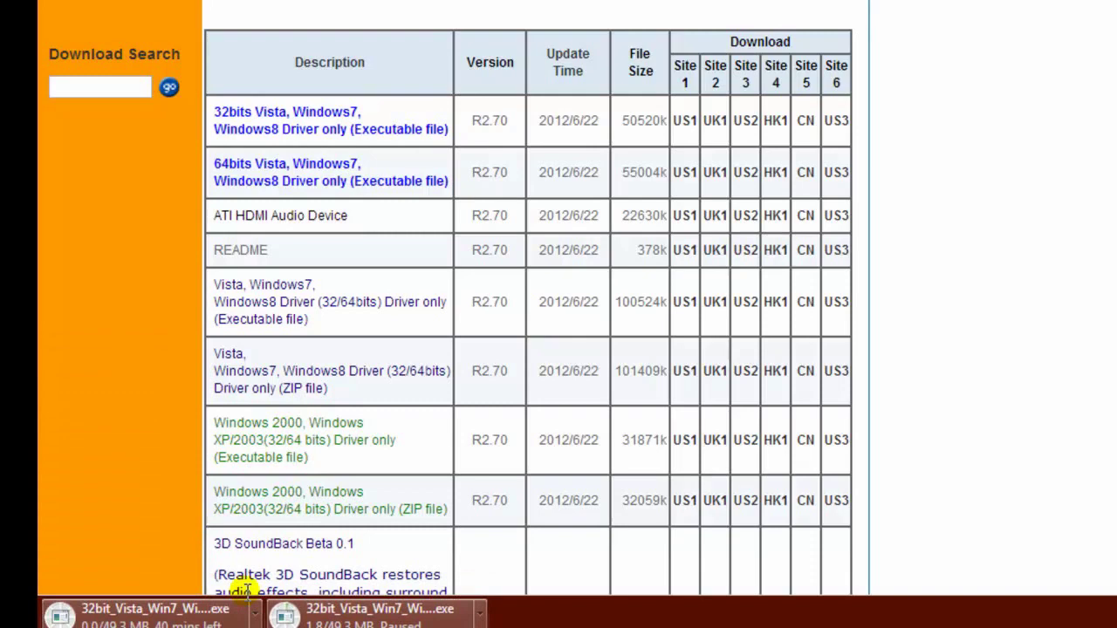
left_click(253, 616)
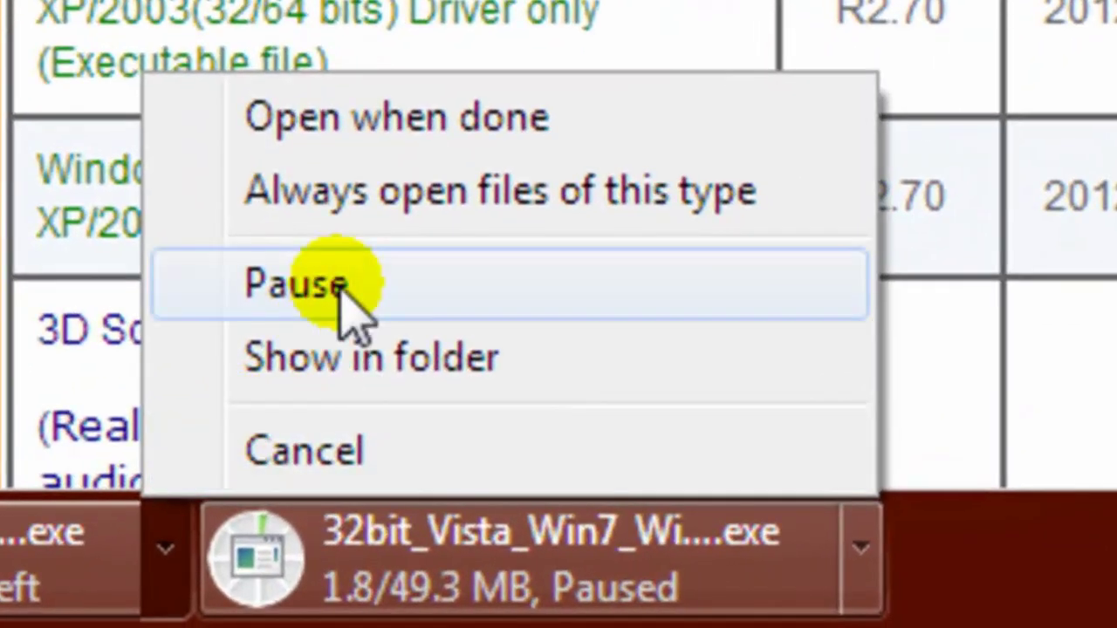
left_click(310, 533)
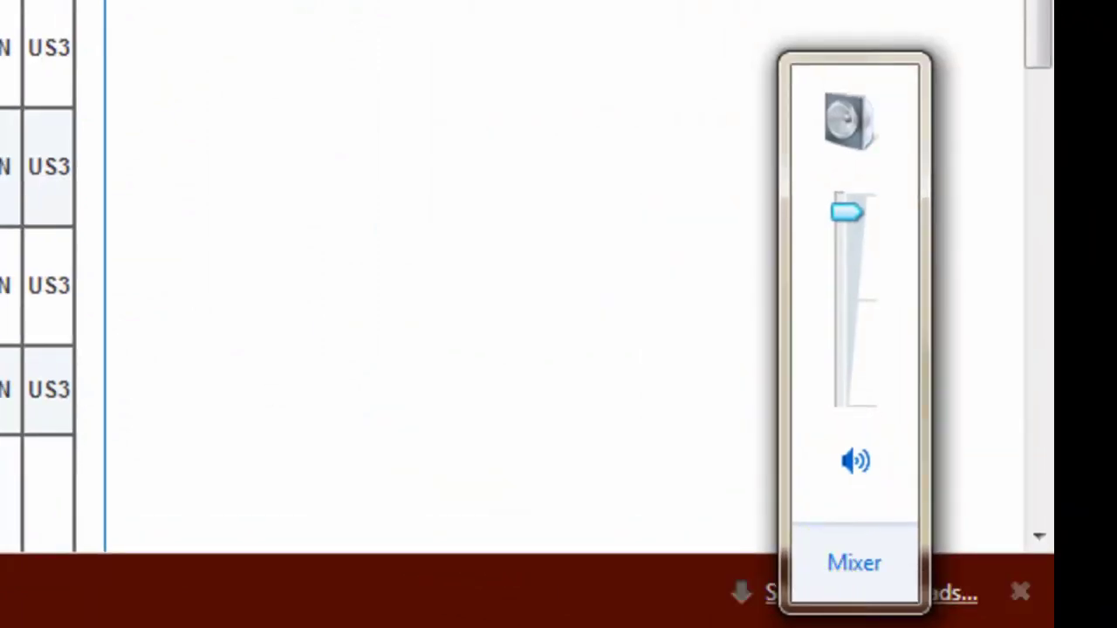
Mute and then unmute the speakers, then close the volume control
right_click(659, 621)
left_click(860, 475)
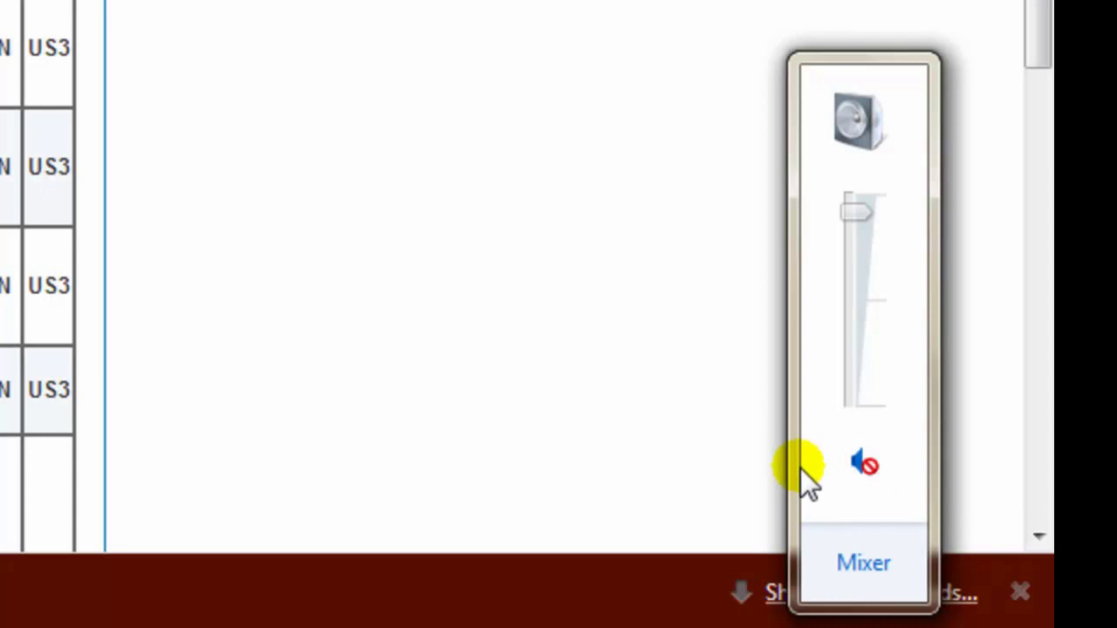
left_click(864, 468)
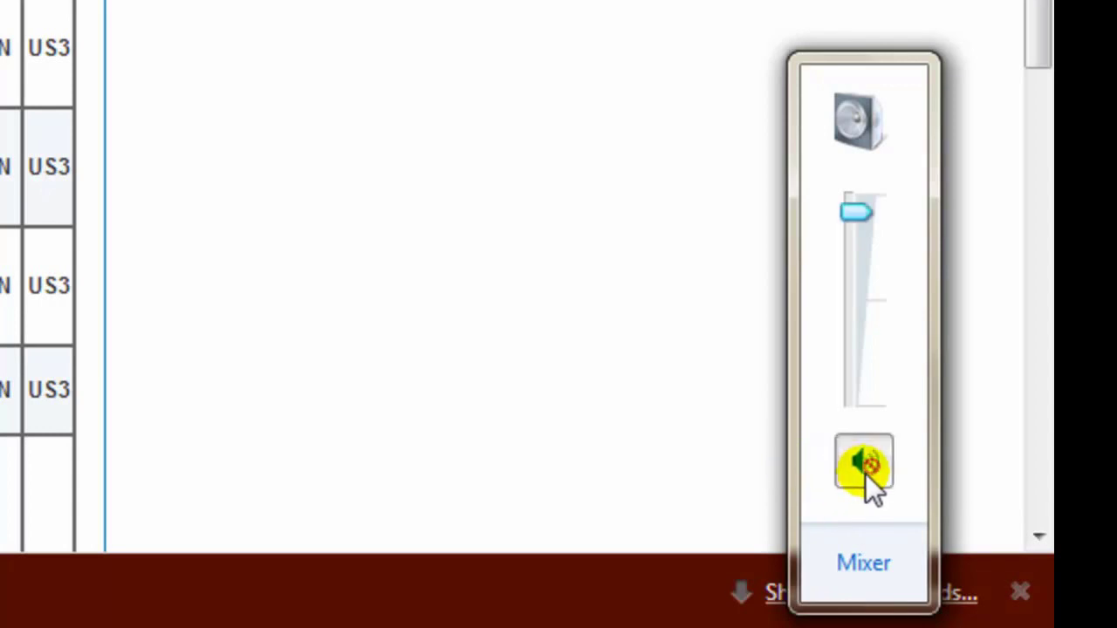
left_click(659, 452)
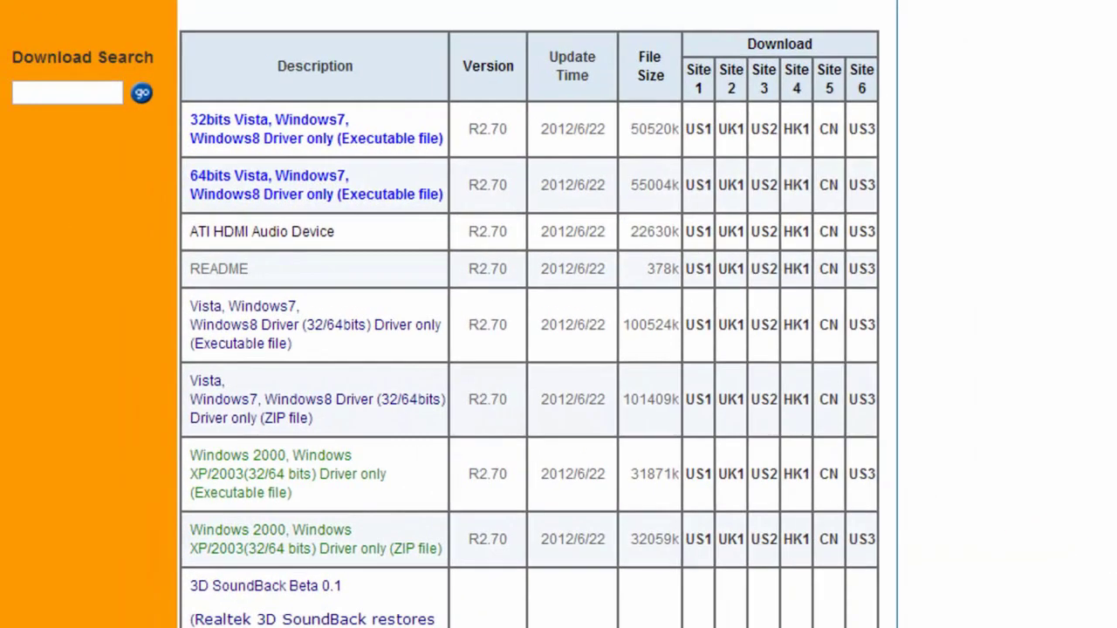